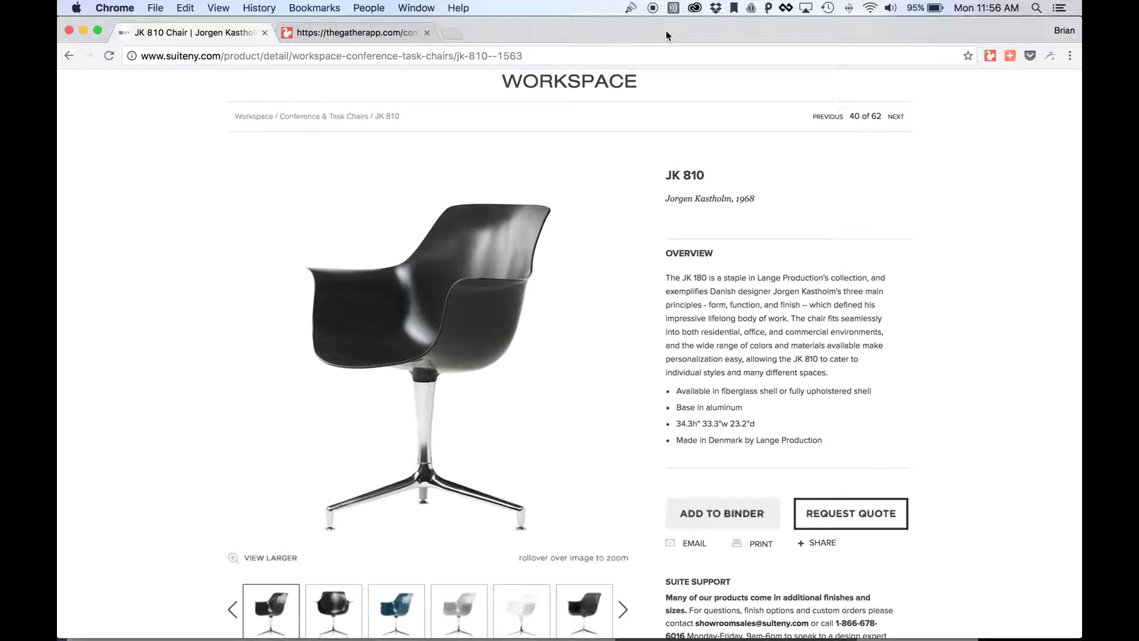
Open the Gather clipper on the JK 810 chair page and collapse it to a slim bar at top right.
click(989, 57)
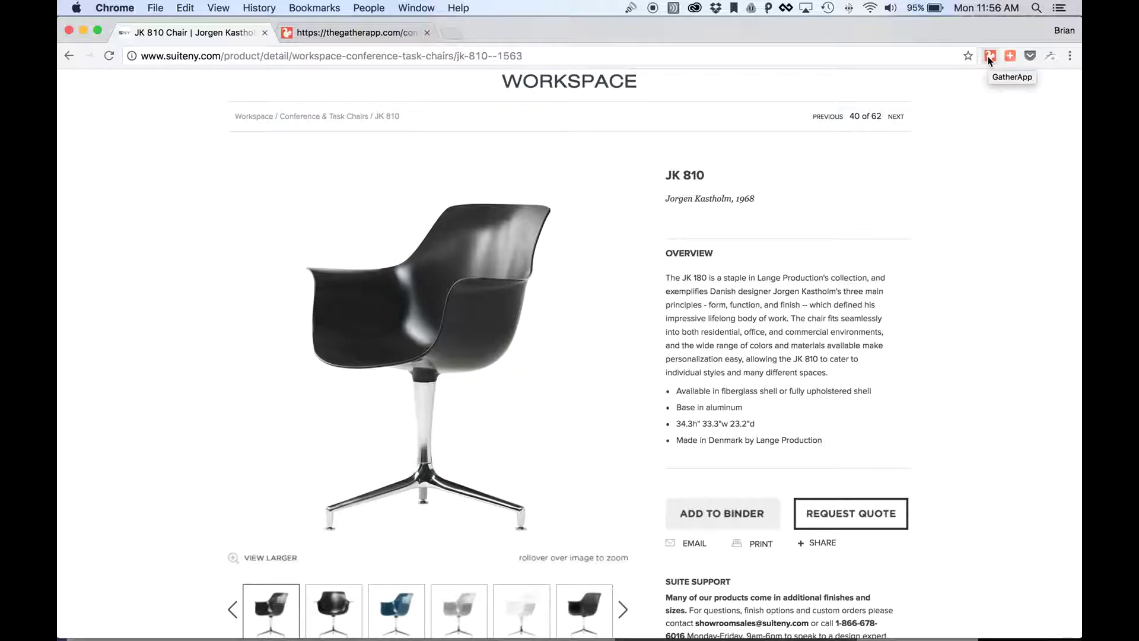
click(989, 58)
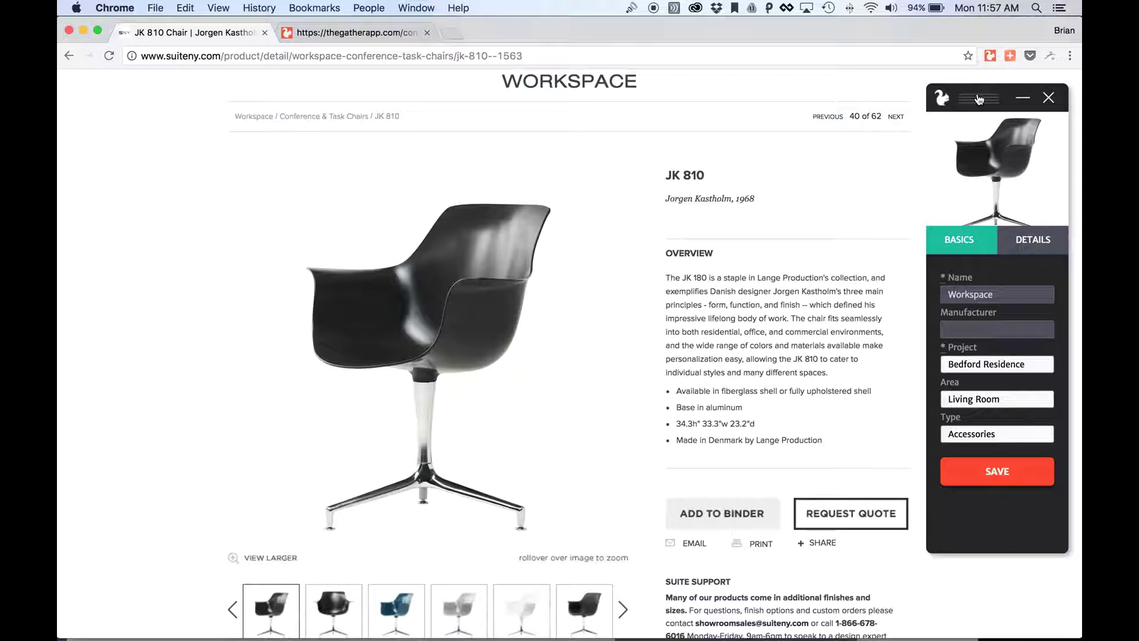
drag(979, 99, 965, 126)
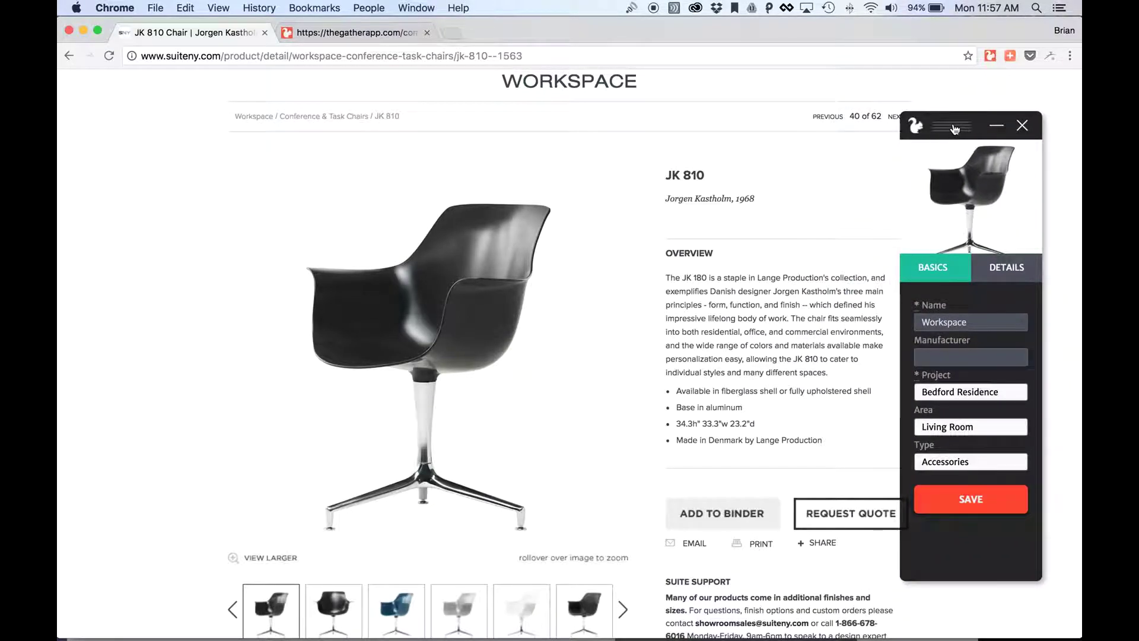
click(999, 130)
drag(962, 127, 976, 502)
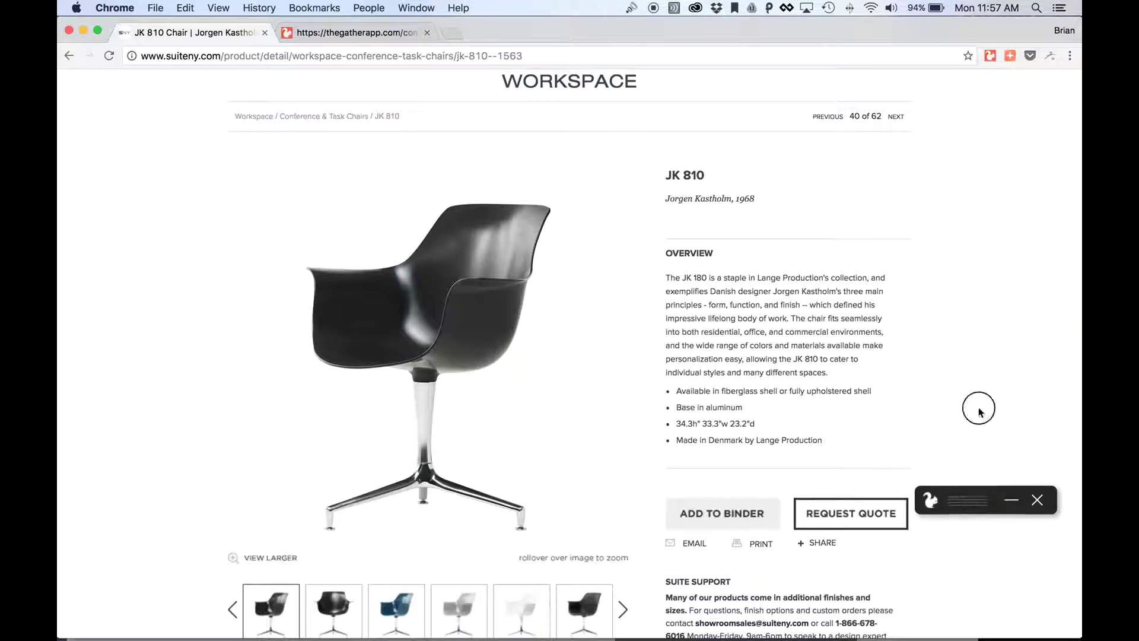
drag(979, 410, 973, 106)
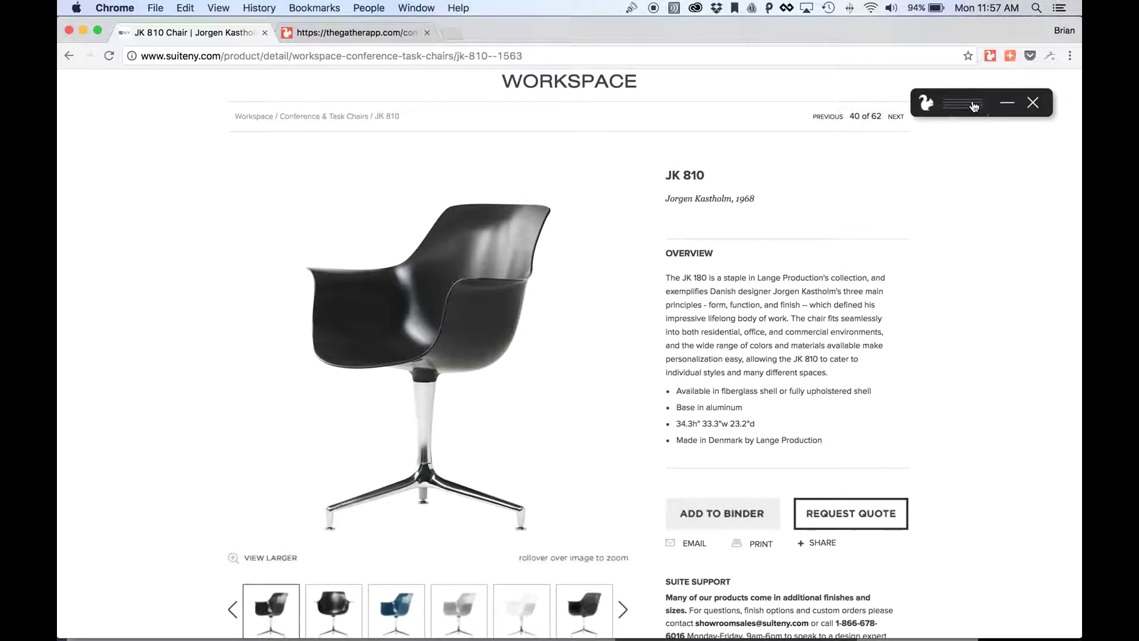
Expand the clipper form showing Name Workspace, Project Bedford Residence and Area Living Room.
click(1009, 106)
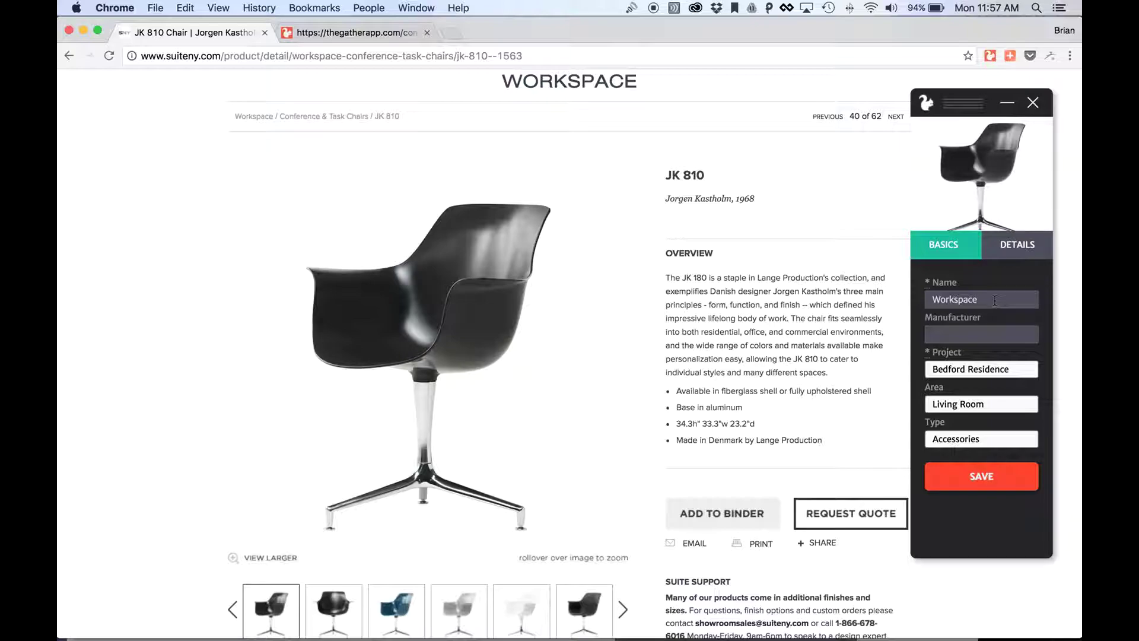
drag(995, 300, 928, 301)
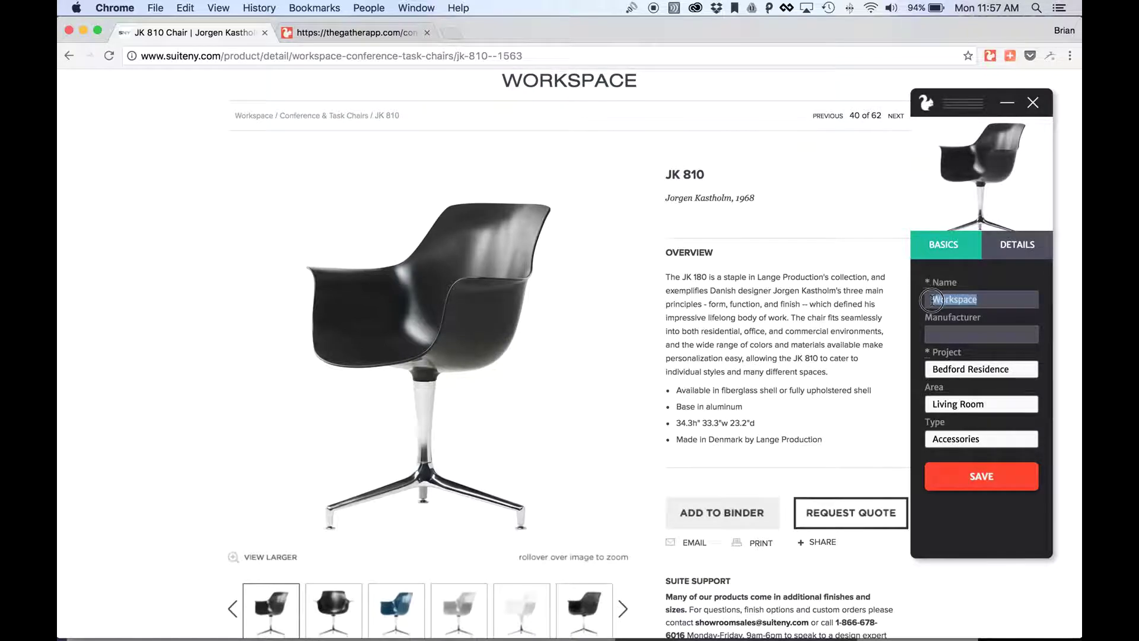
click(1017, 254)
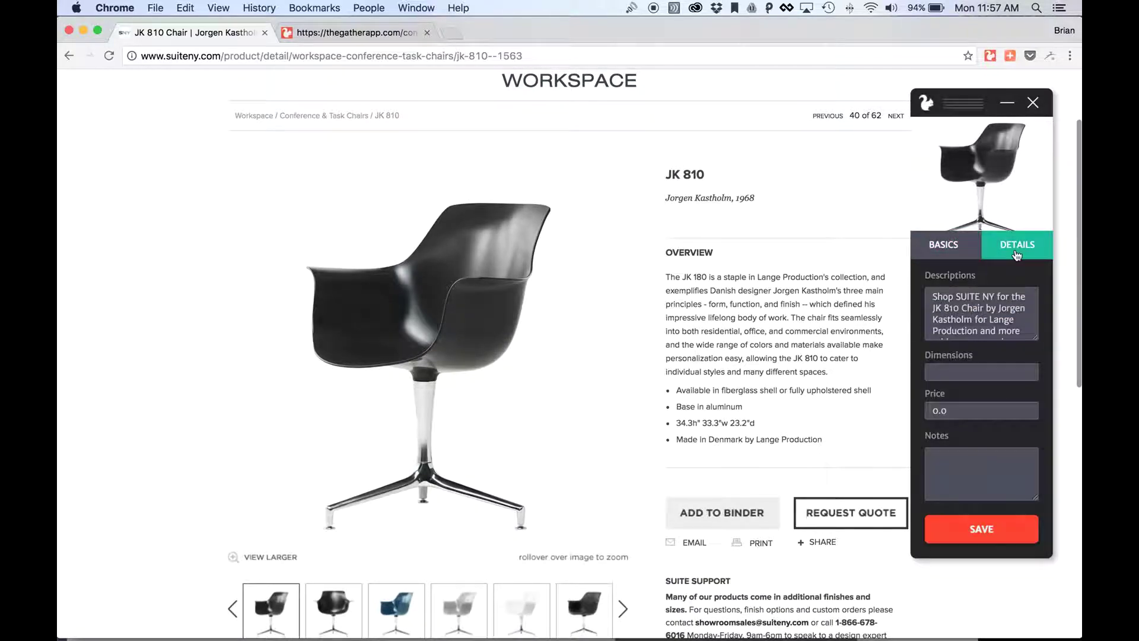
click(956, 250)
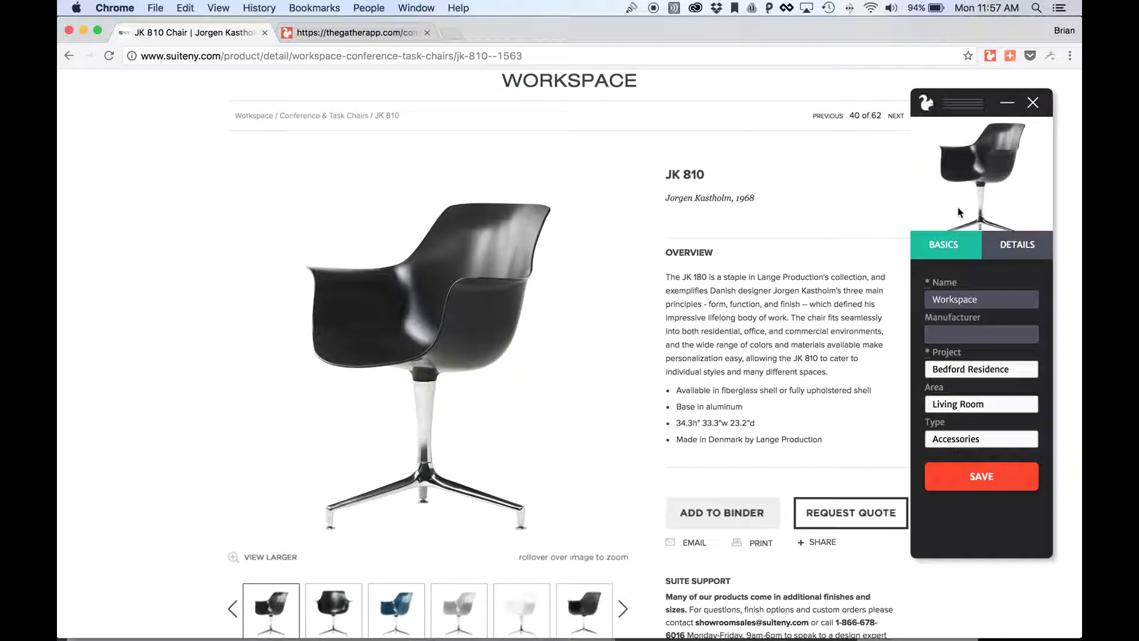
Show the blue version of the JK 810 chair and enlarge its photo.
scroll(445, 587, down, 1)
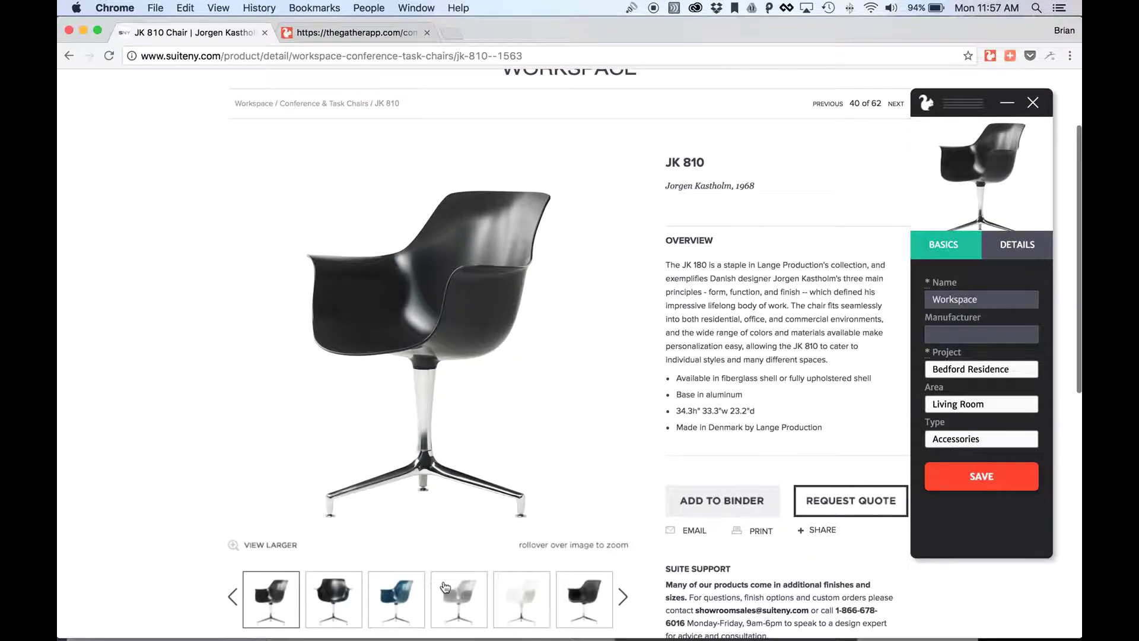
click(401, 592)
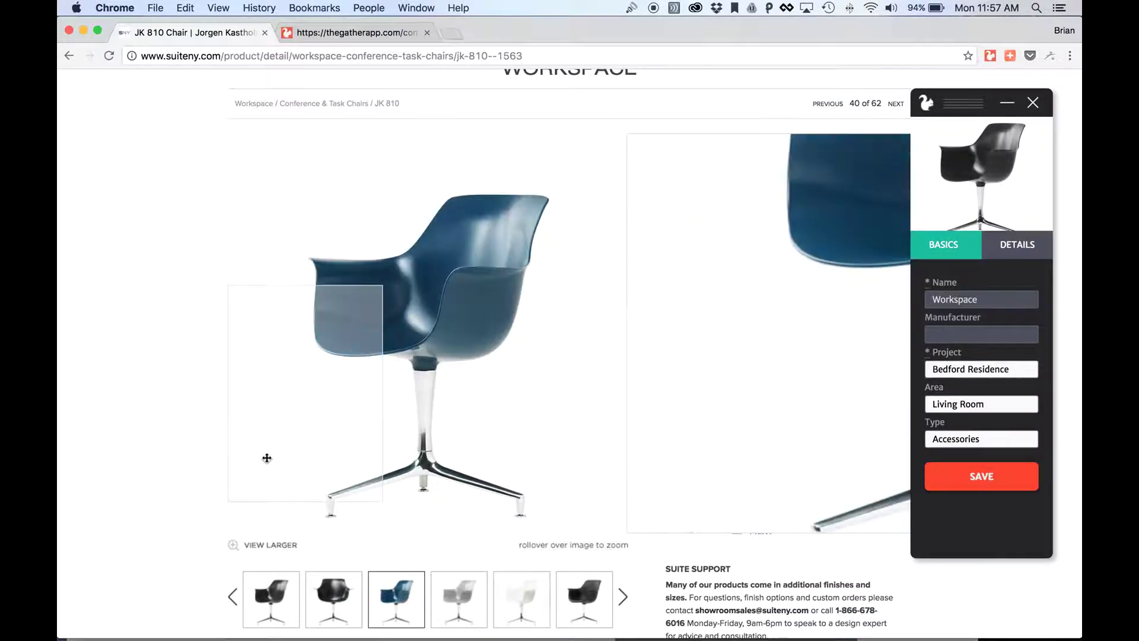
click(267, 546)
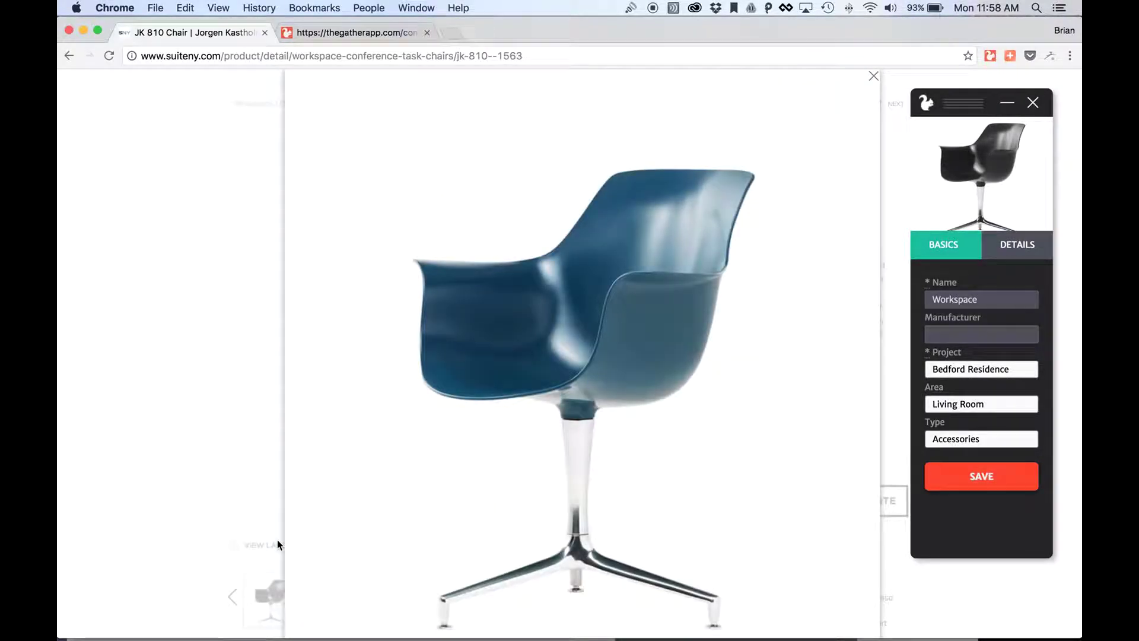
Send the enlarged blue chair photo to Gather as the clipped image and close the enlarged view.
drag(530, 347, 972, 166)
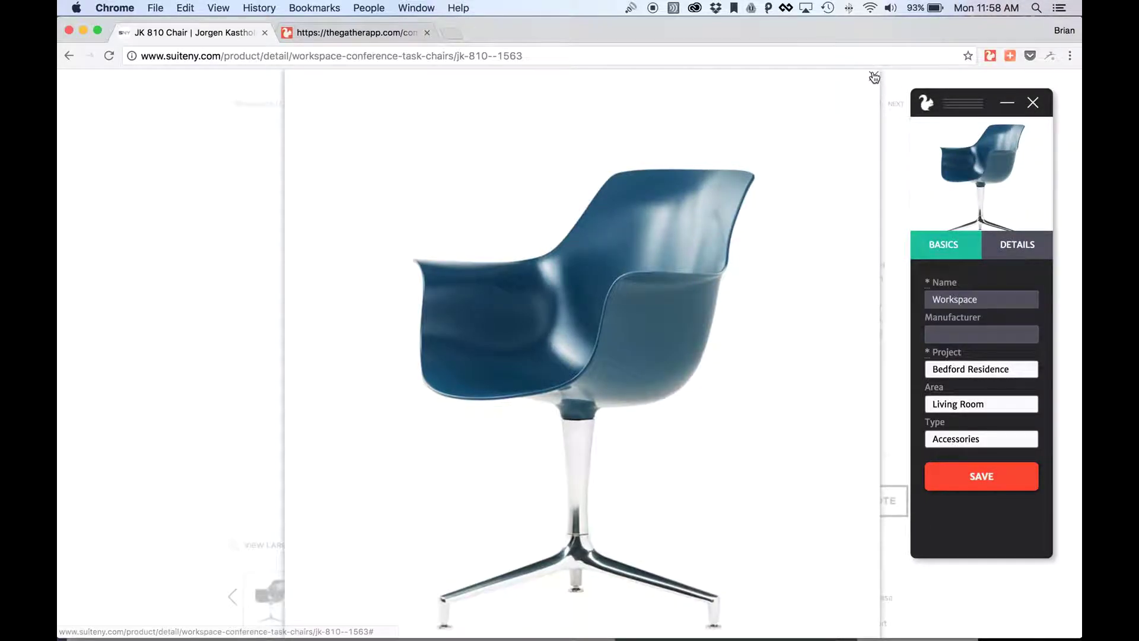
scroll(857, 89, up, 2)
right_click(558, 265)
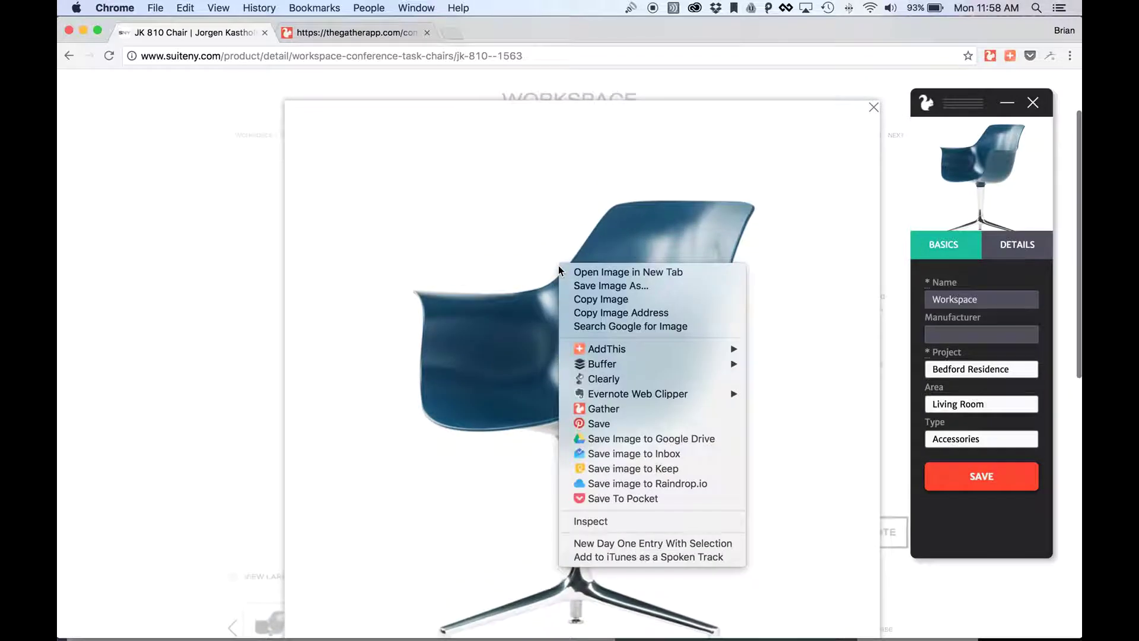
click(619, 412)
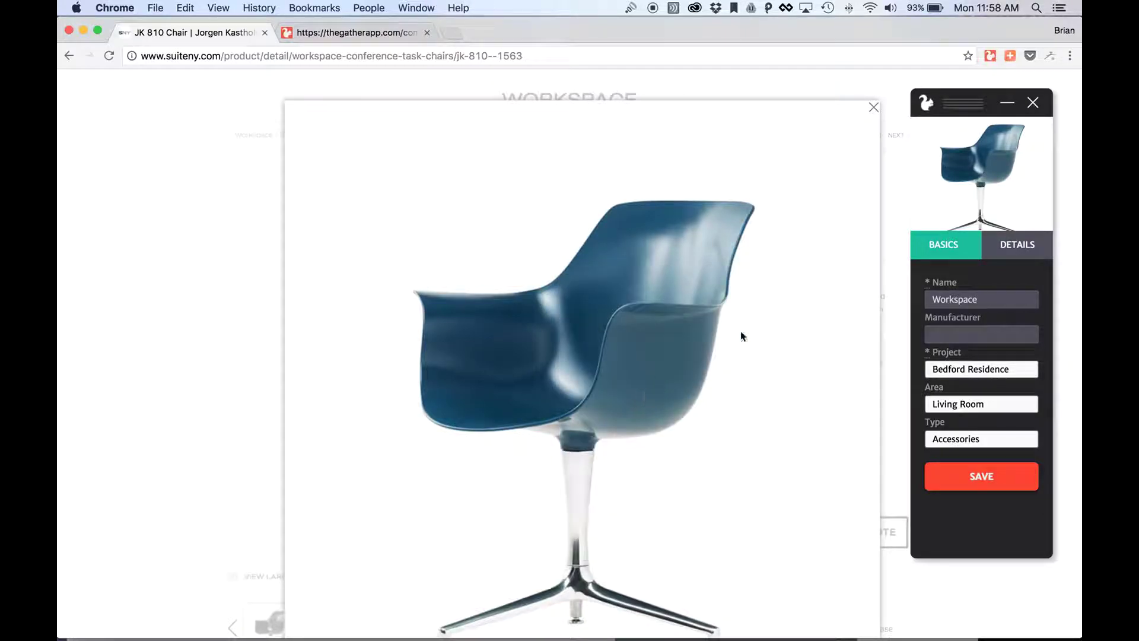
click(877, 111)
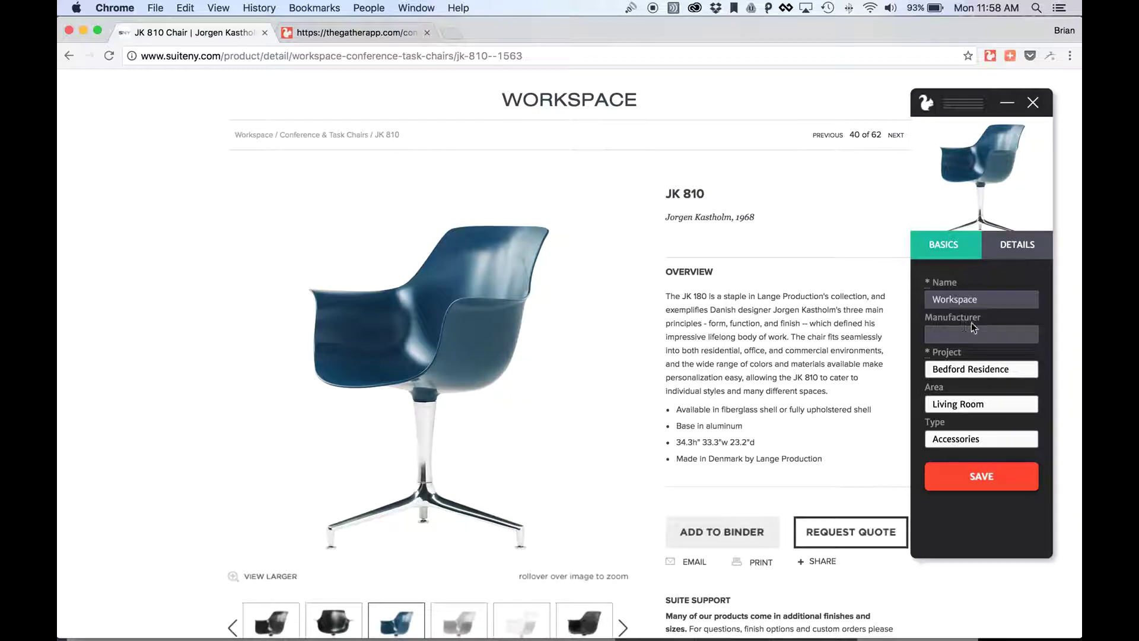
Replace the item name Workspace with 'JKSuite NY'.
drag(980, 302, 910, 304)
text(JK)
text(Suite NY)
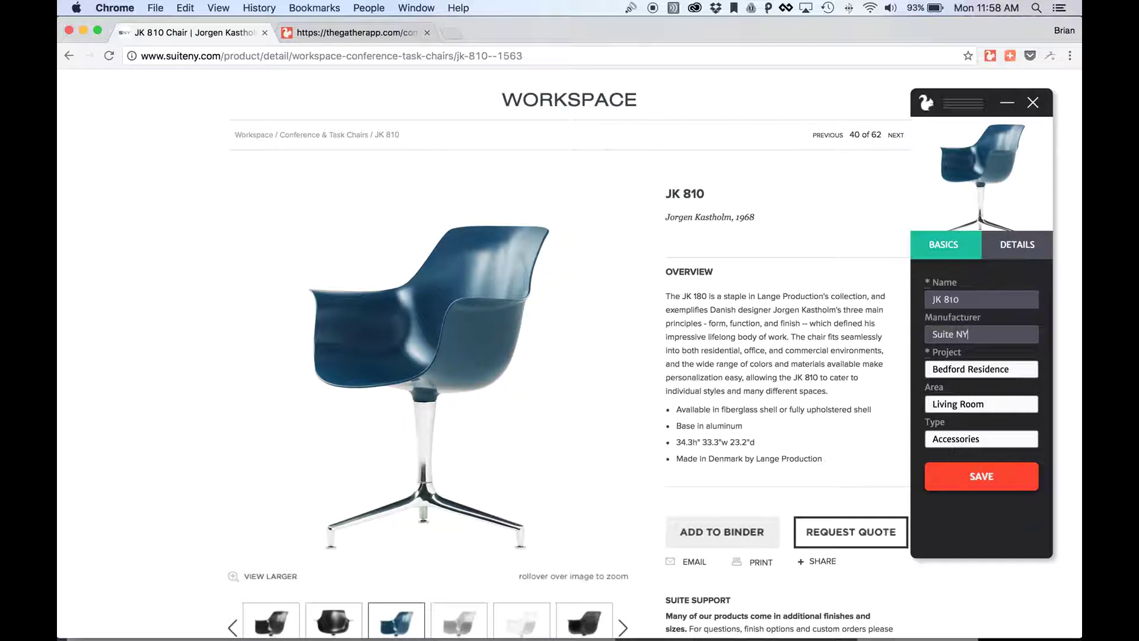
click(1016, 250)
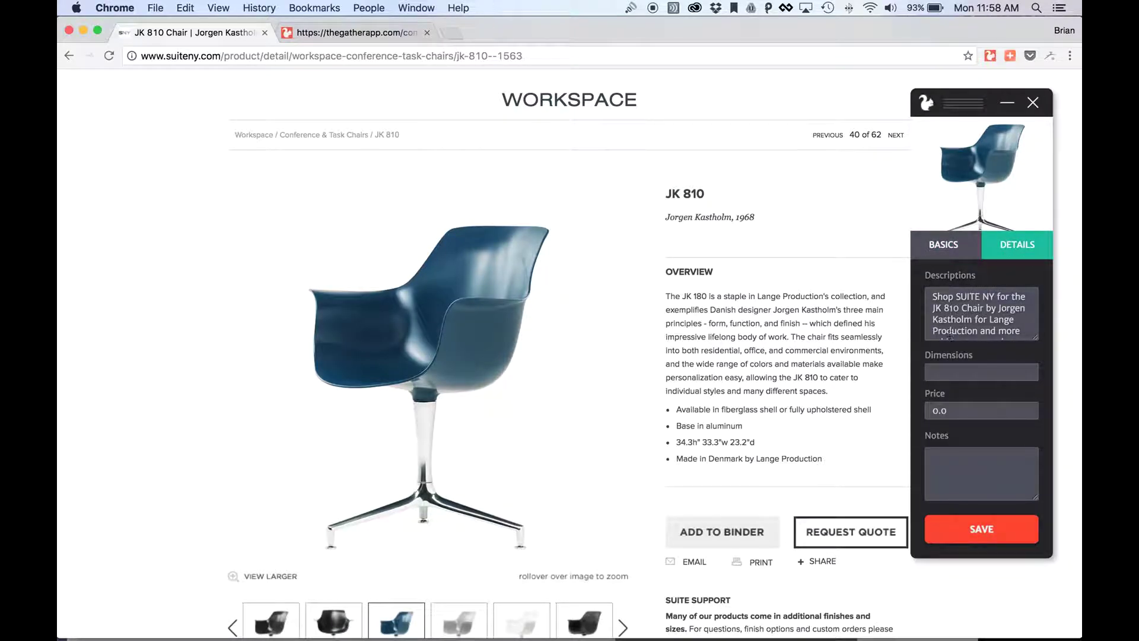
click(949, 252)
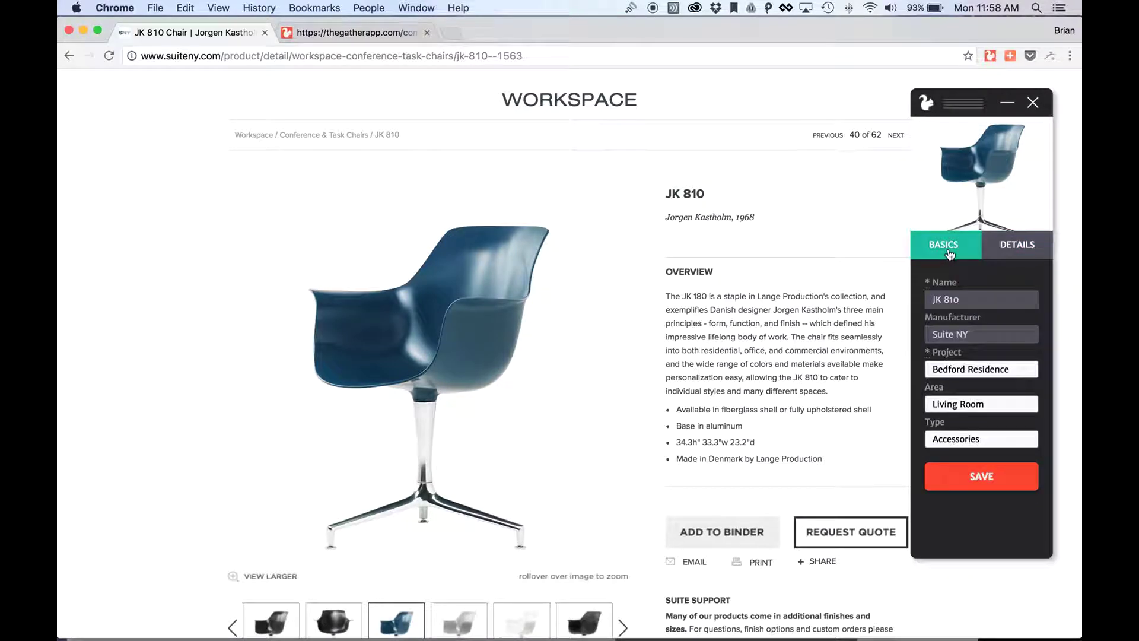
Keep Project Bedford Residence, set Area to Office and Type to Furniture - Chairs, then save.
click(978, 372)
click(978, 371)
click(980, 407)
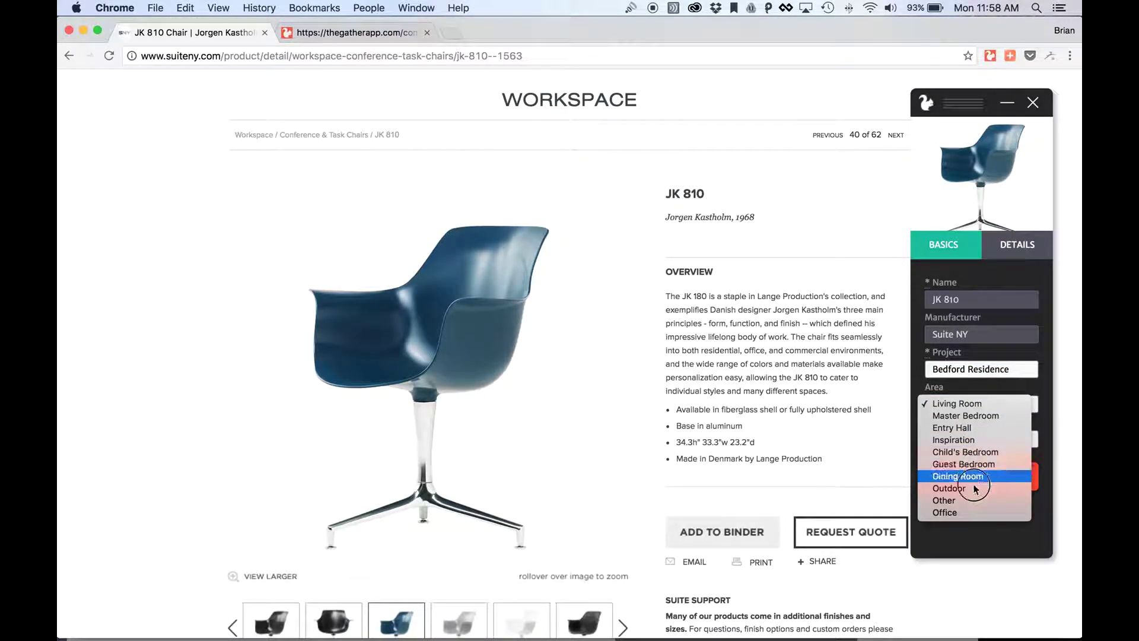
click(971, 512)
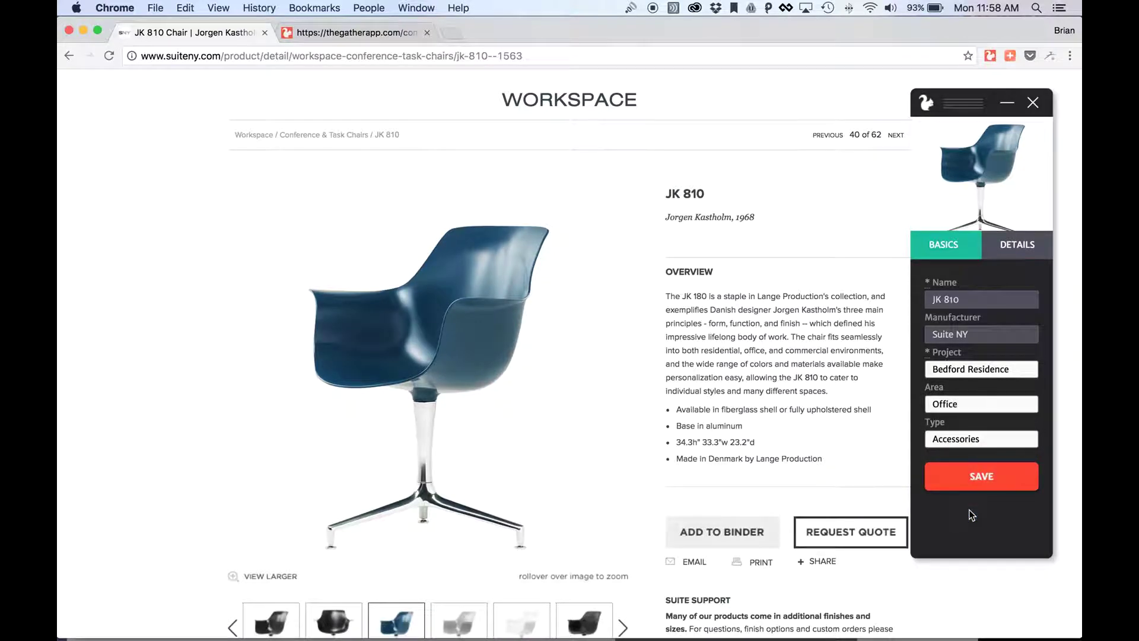
click(976, 439)
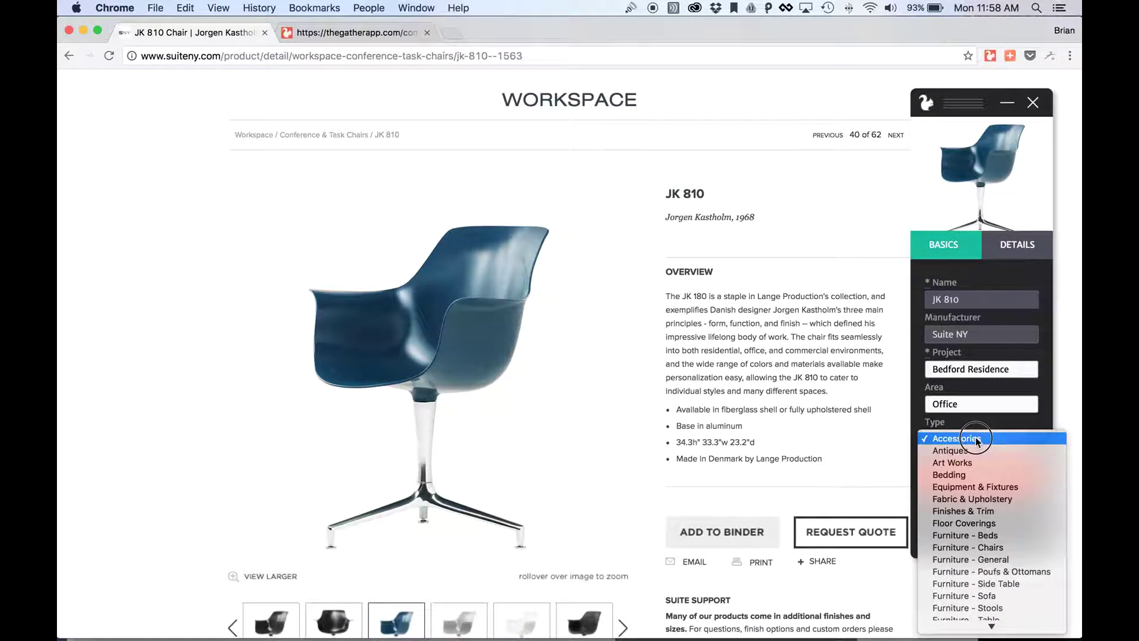
click(977, 548)
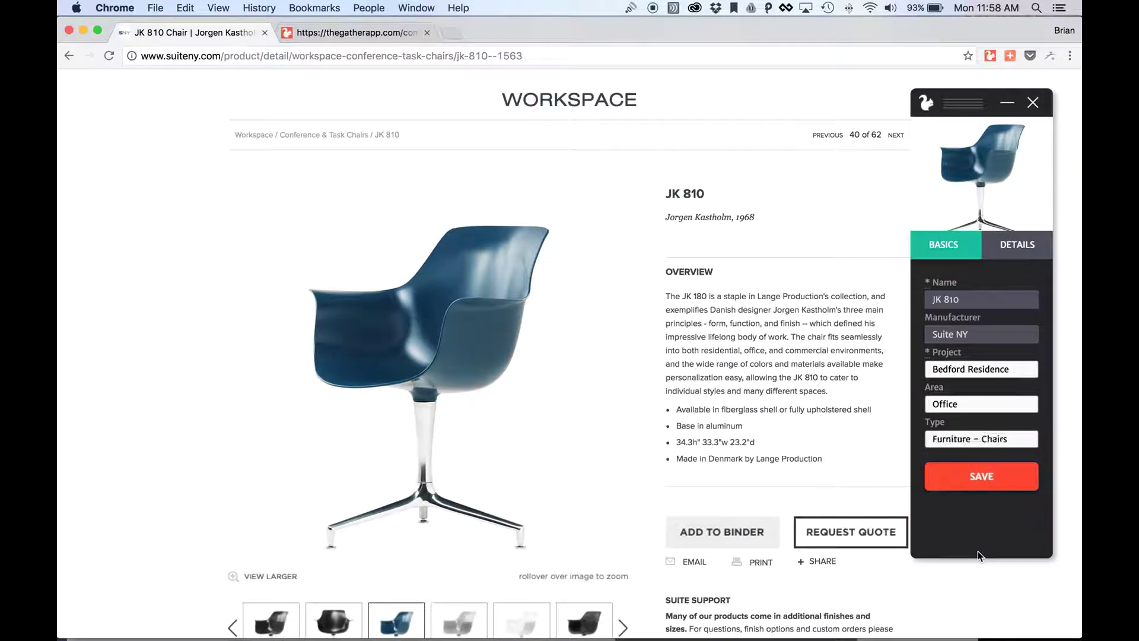
click(983, 481)
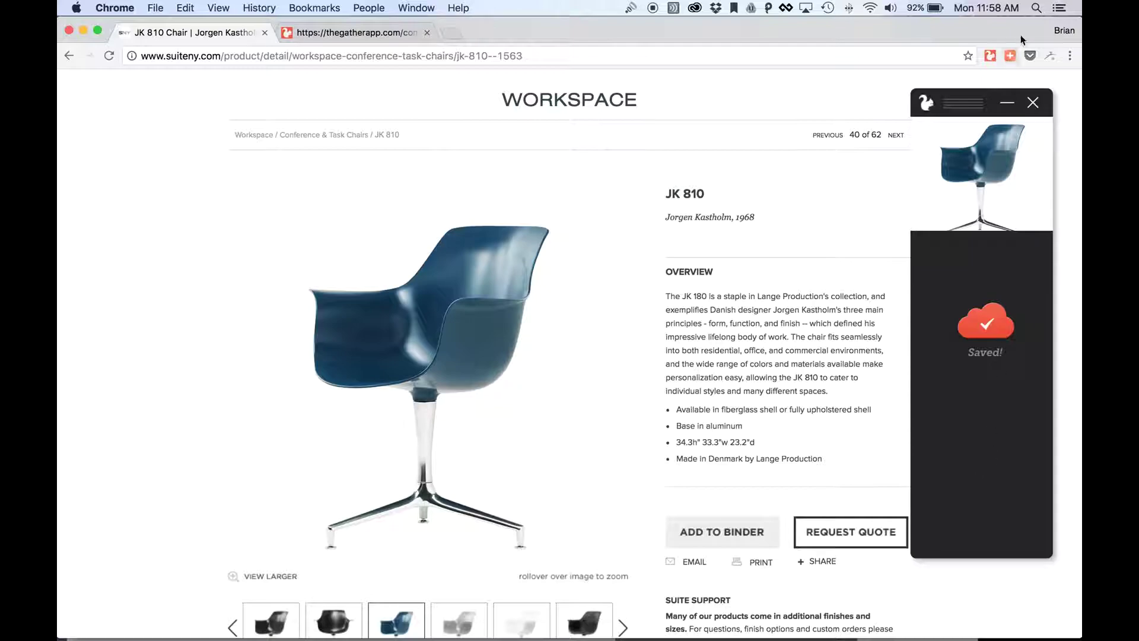
Close the clipper and reload the Bedford Residence project in the Gather tab.
click(1031, 102)
click(332, 33)
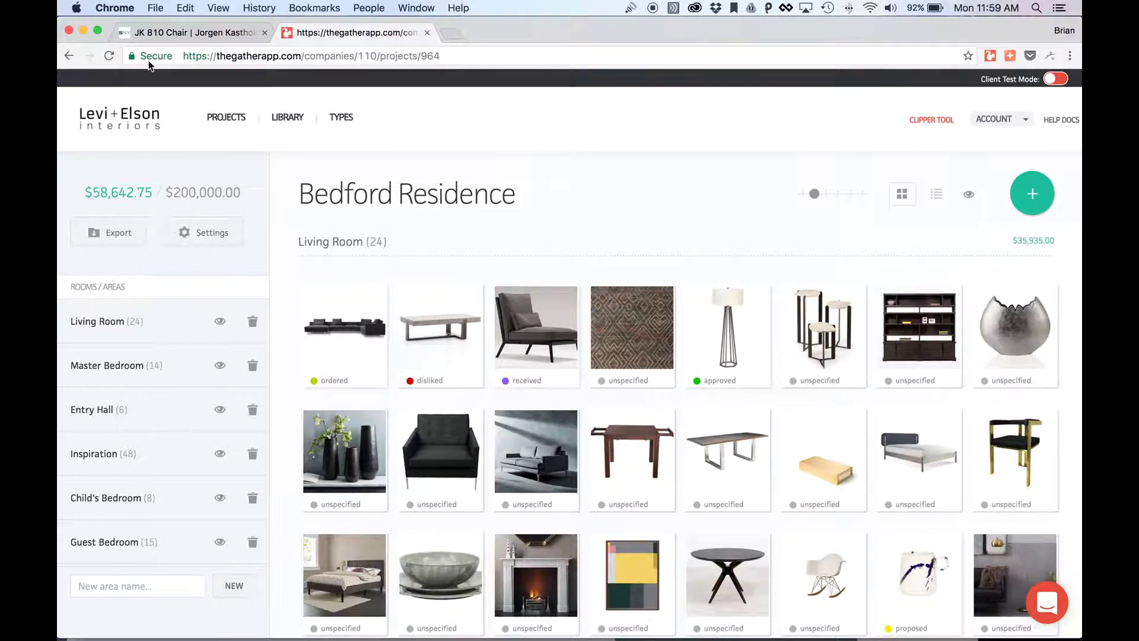
click(109, 55)
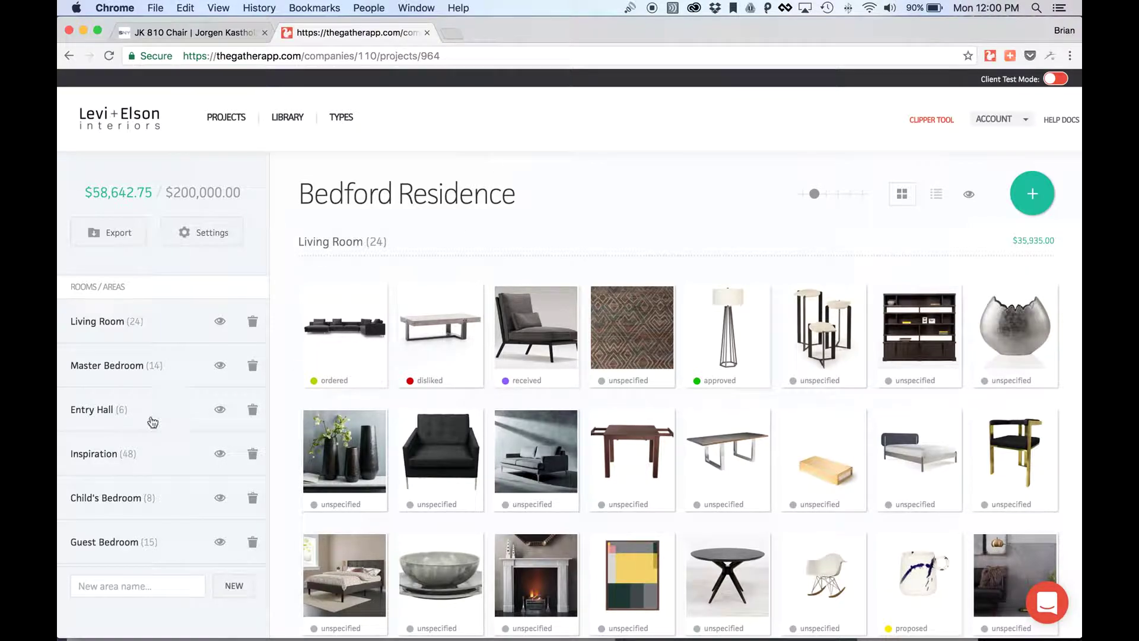
Show the Office area and open the blue JK 810 chair's specification.
scroll(152, 421, down, 3)
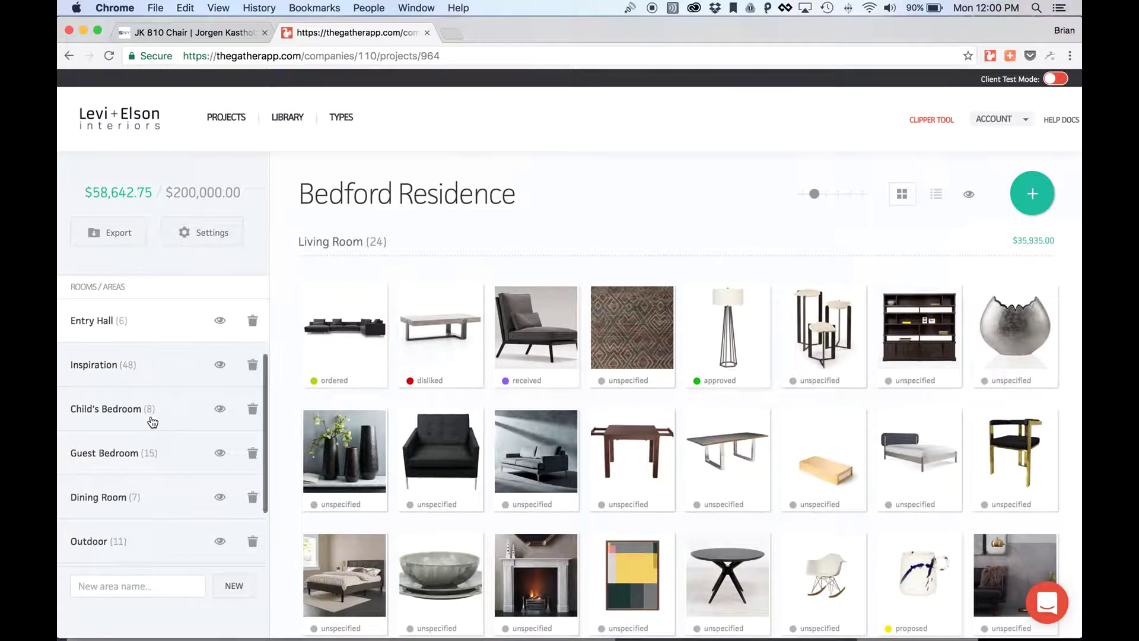
scroll(152, 422, down, 2)
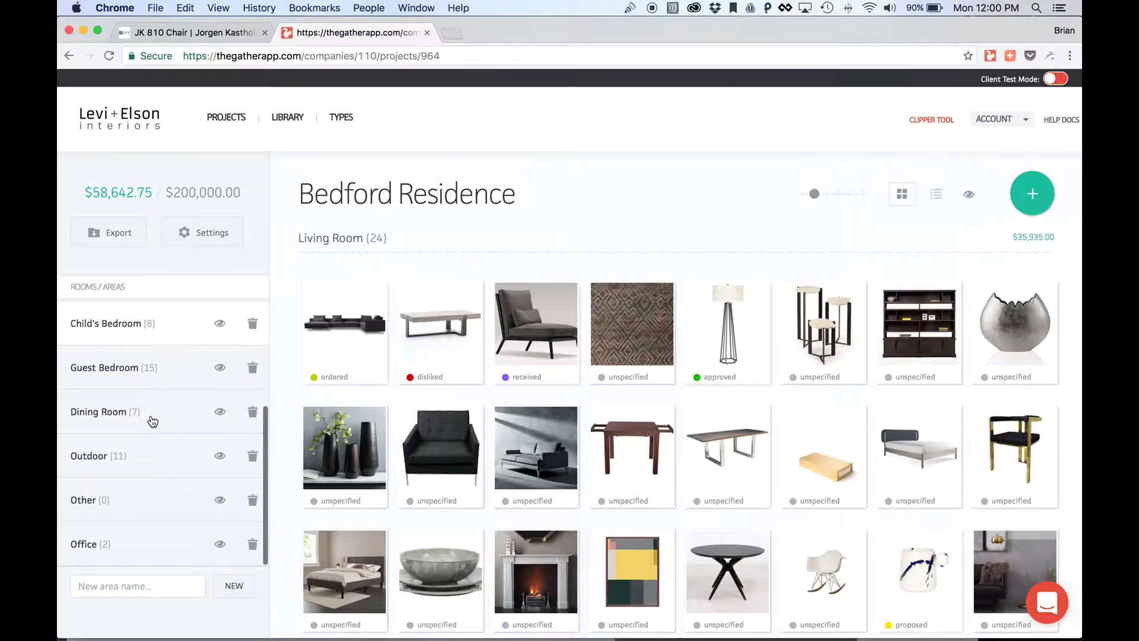
scroll(152, 421, down, 2)
scroll(152, 420, down, 3)
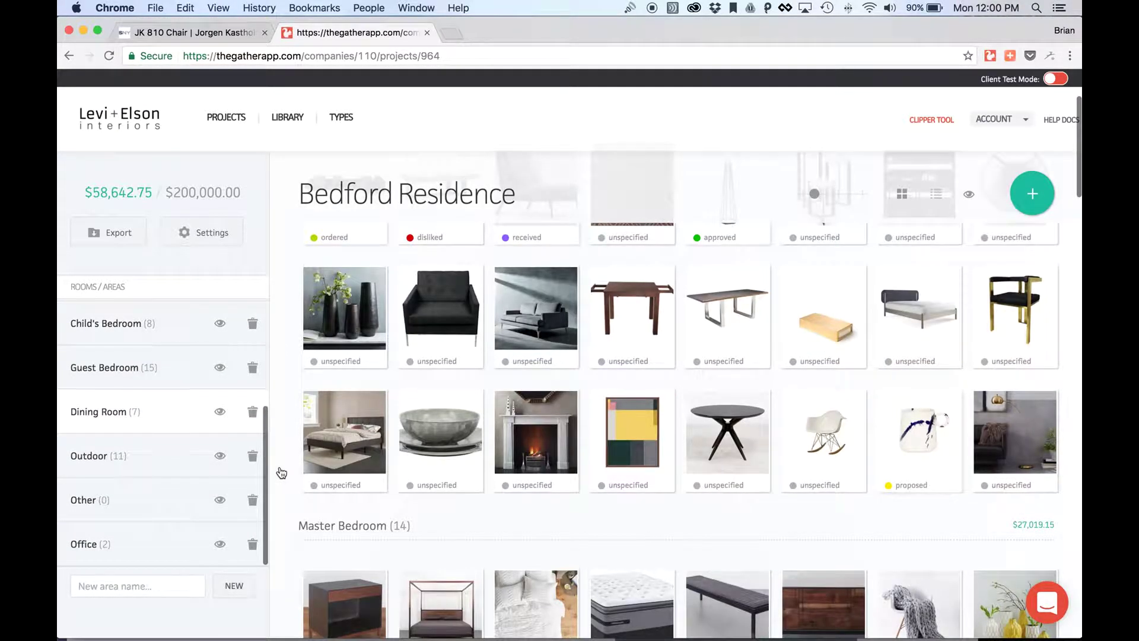
click(140, 545)
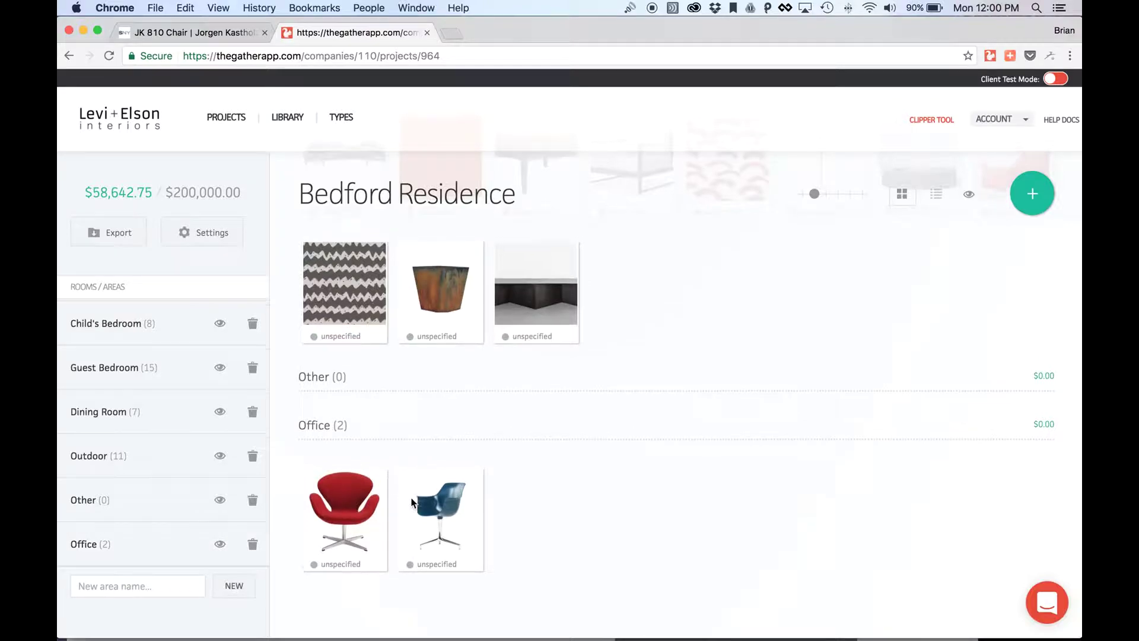
click(432, 515)
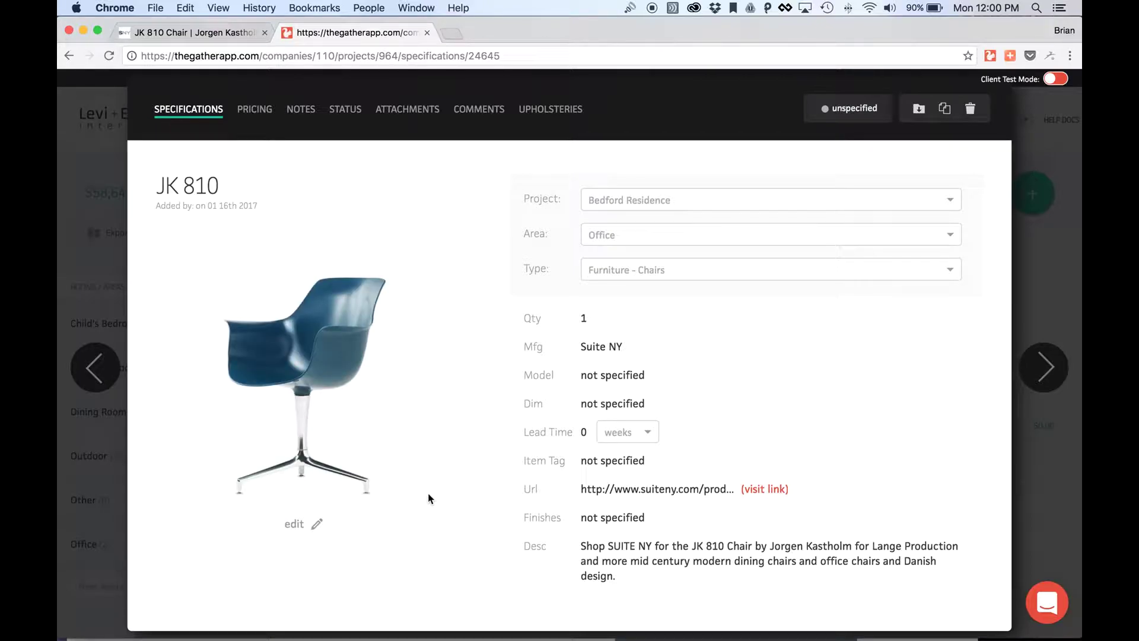
Enlarge the JK 810 chair image in its specification, then close the enlarged view.
mouse_move(312, 372)
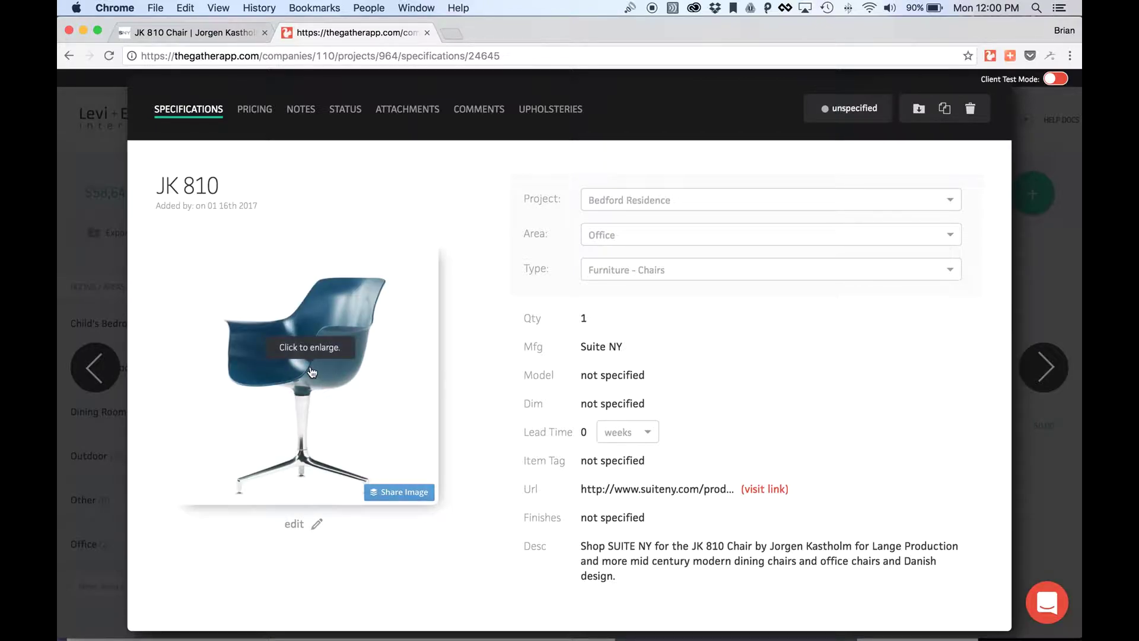
click(310, 365)
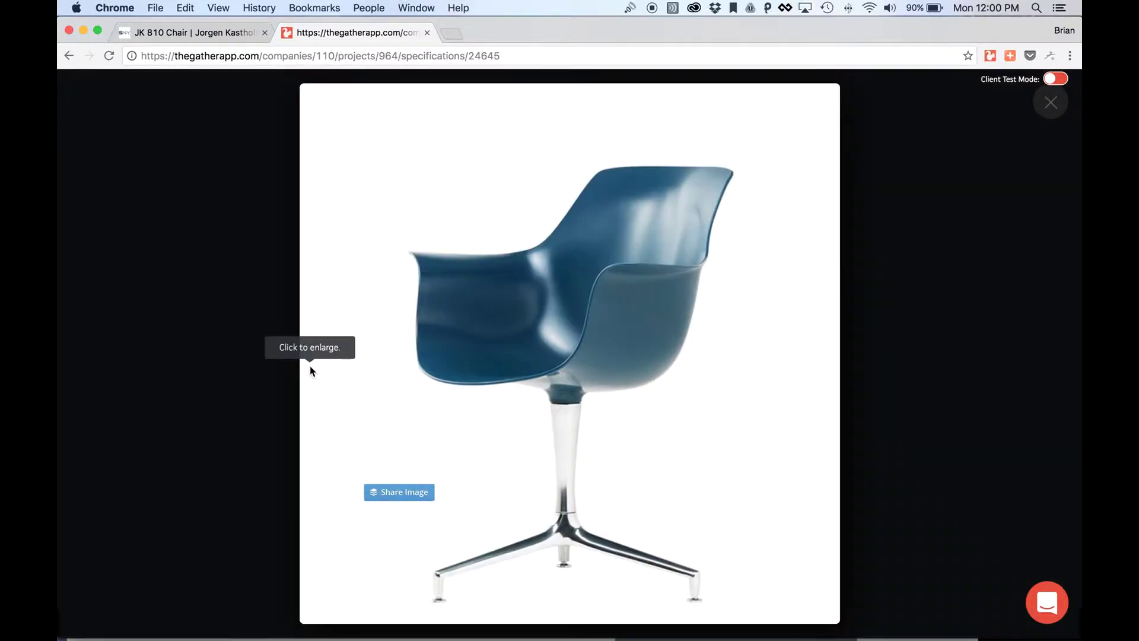
click(1051, 104)
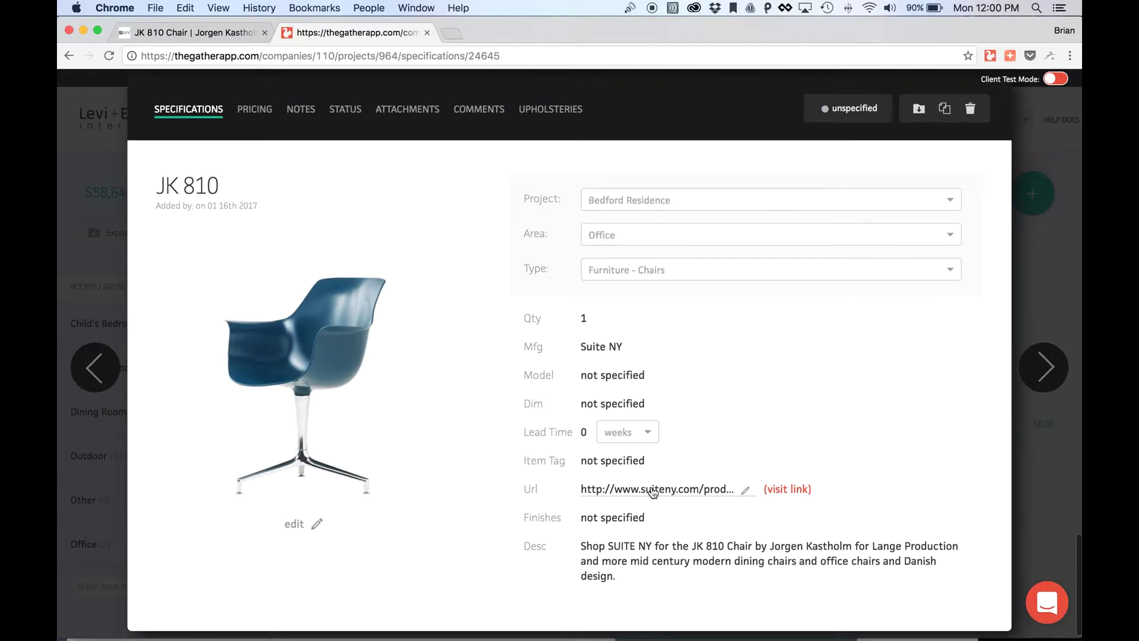
Change the JK 810 chair's status from unspecified to proposed.
click(858, 117)
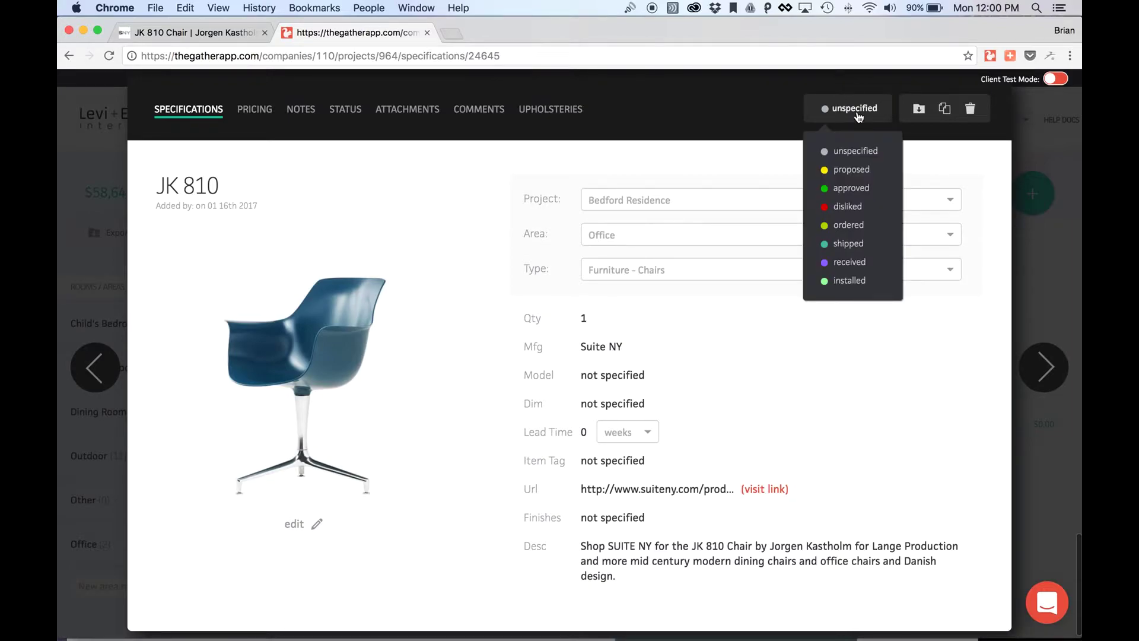
click(850, 172)
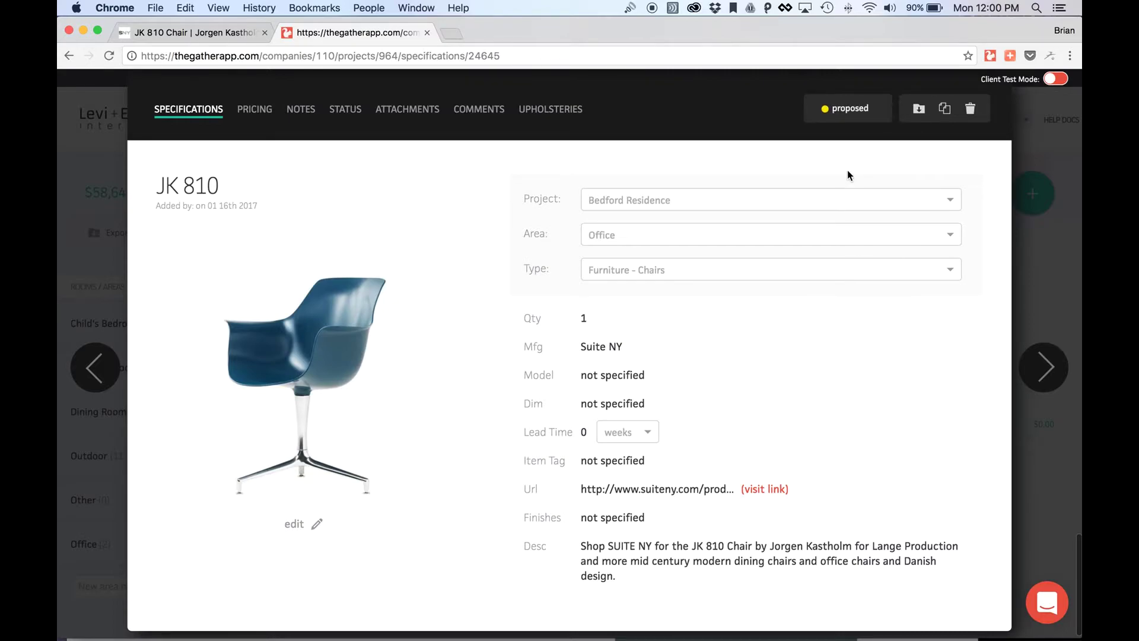